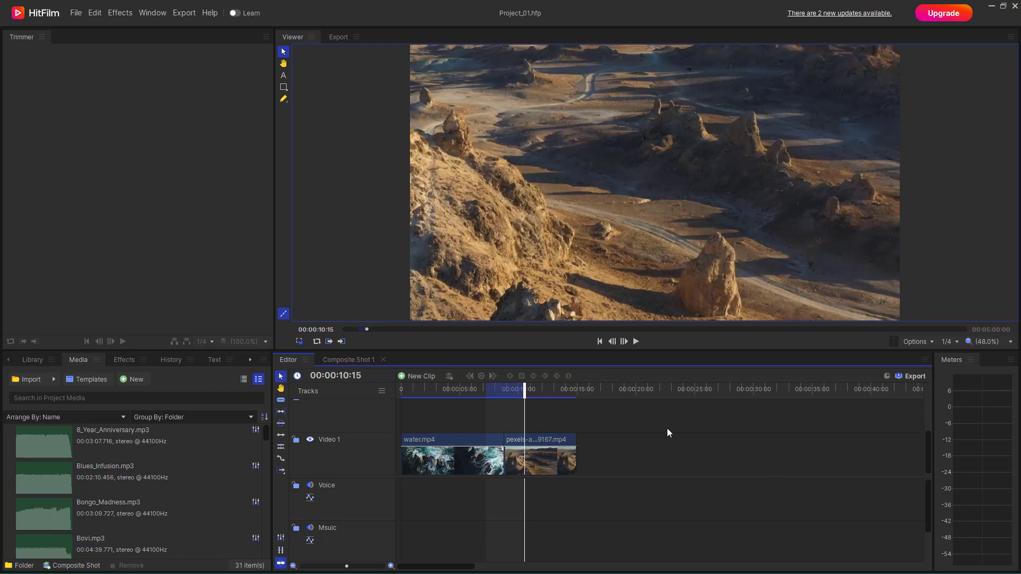
Create a new MPEG-4 (.mp4) export preset and name it TutorTube
left_click(338, 38)
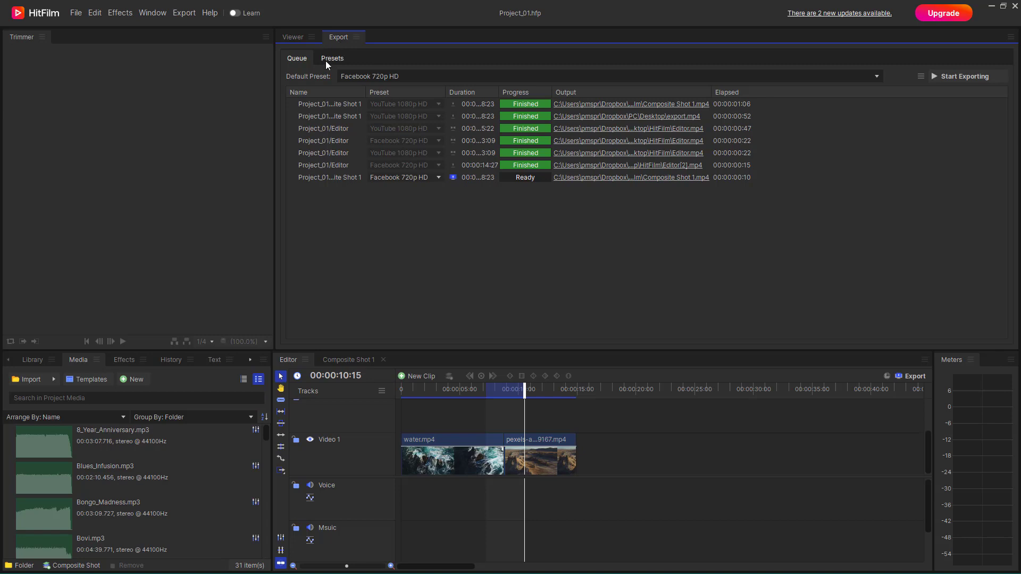
left_click(327, 60)
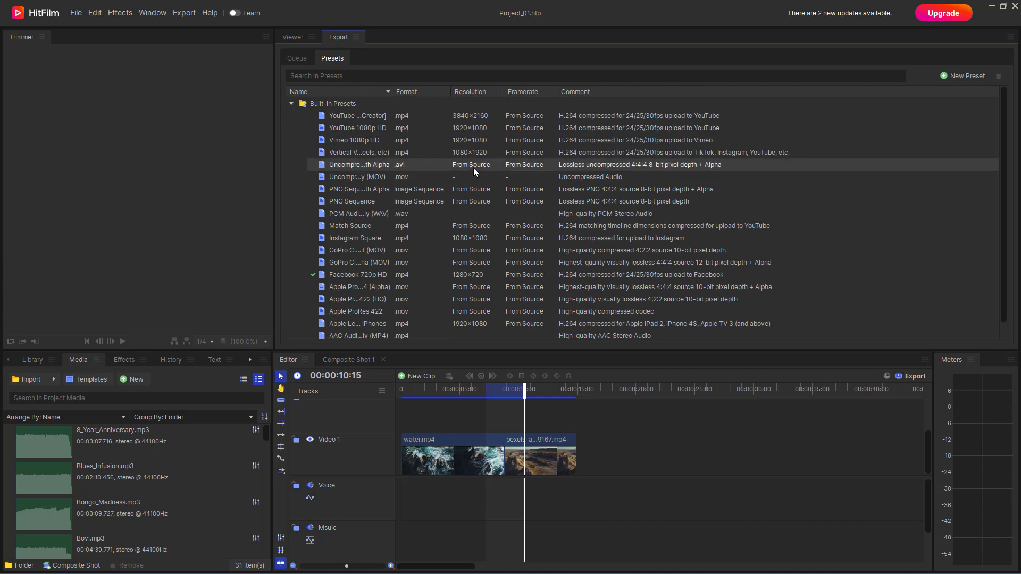
left_click(971, 78)
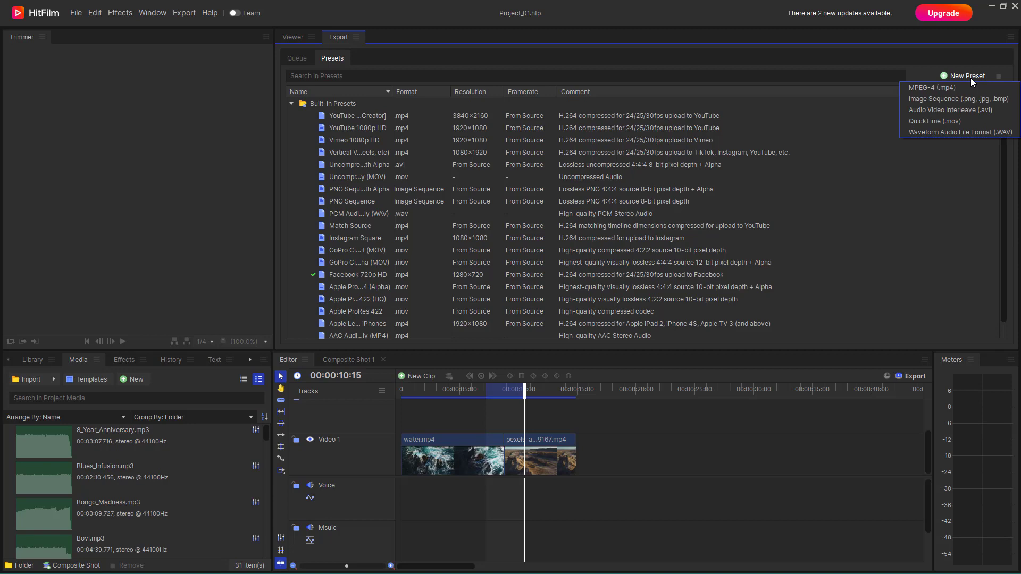
left_click(935, 91)
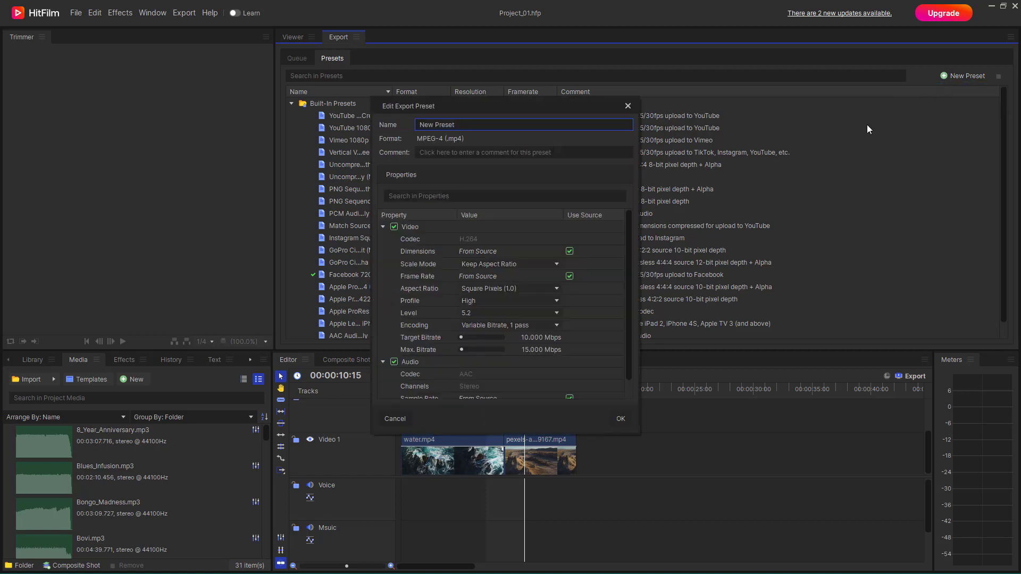
left_click_drag(479, 126, 384, 123)
type("TutorTube")
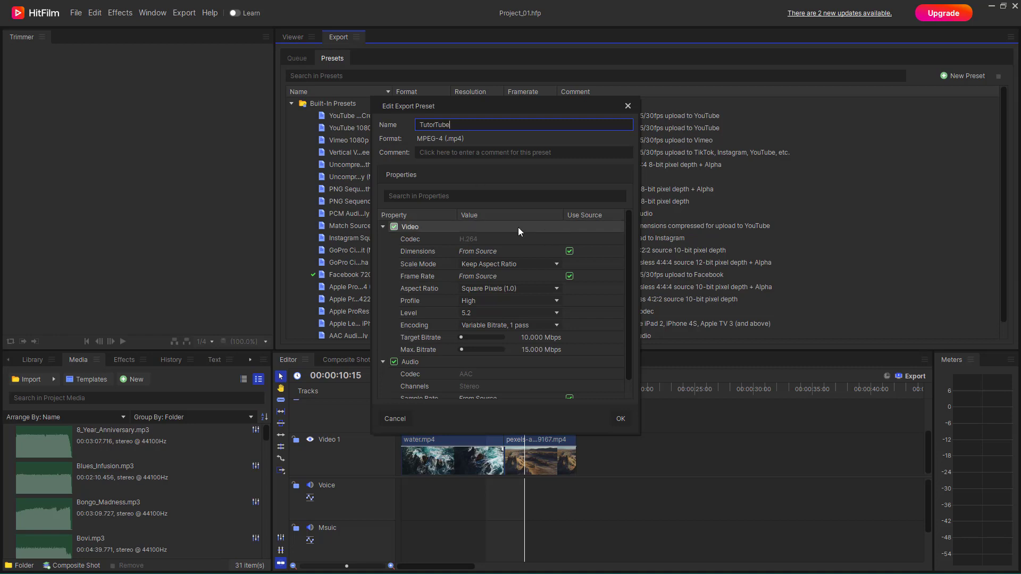
Set the video target bitrate to 50 Mbps and the maximum bitrate to 100 Mbps
scroll(454, 223, "down", 2)
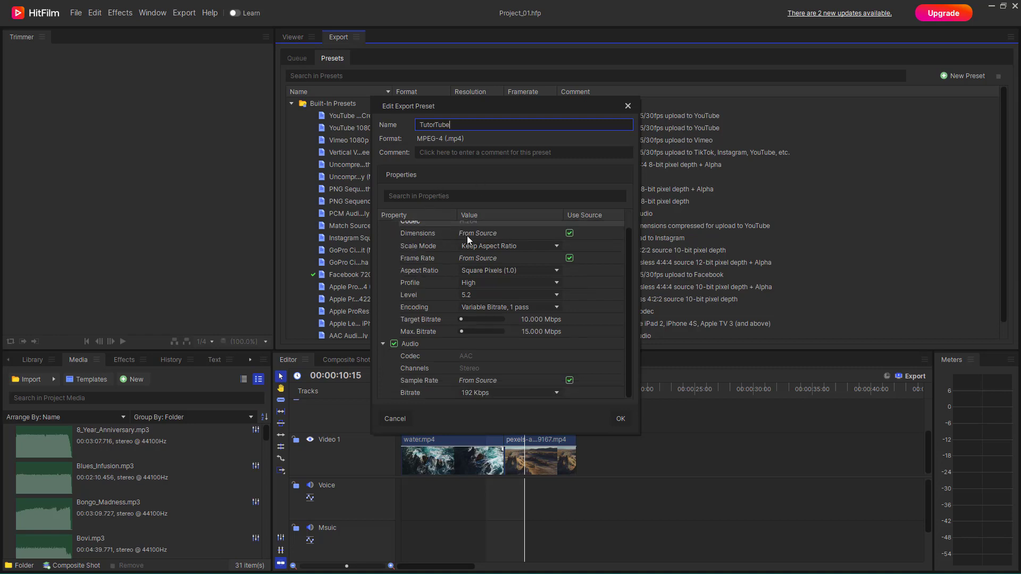
scroll(468, 237, "up", 2)
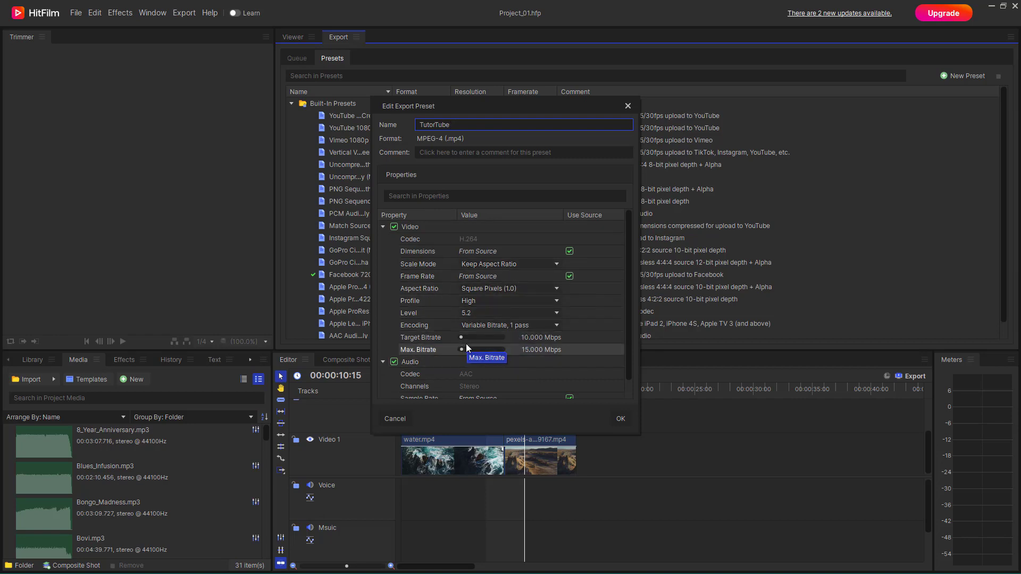
left_click_drag(463, 339, 466, 342)
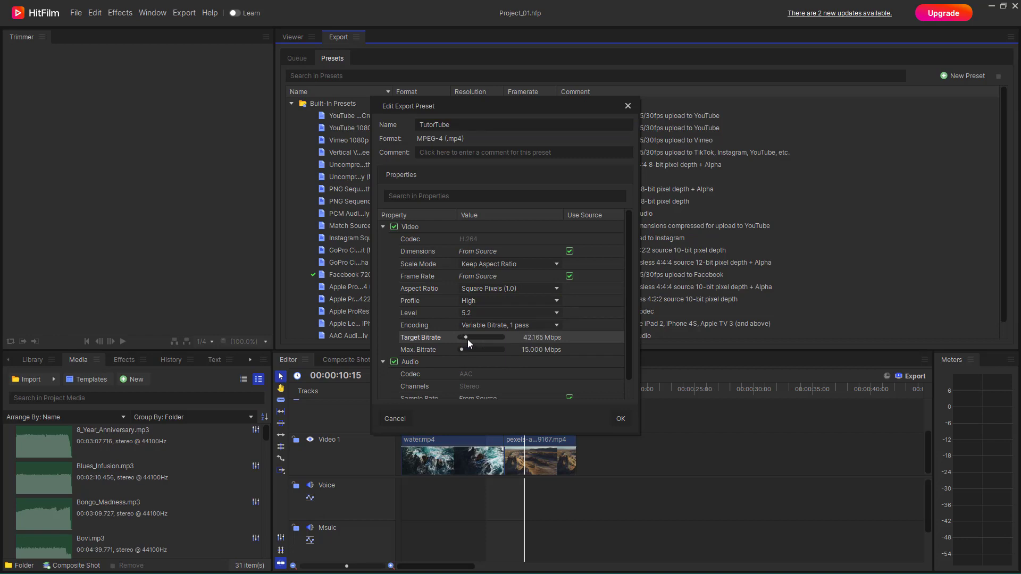
left_click(535, 338)
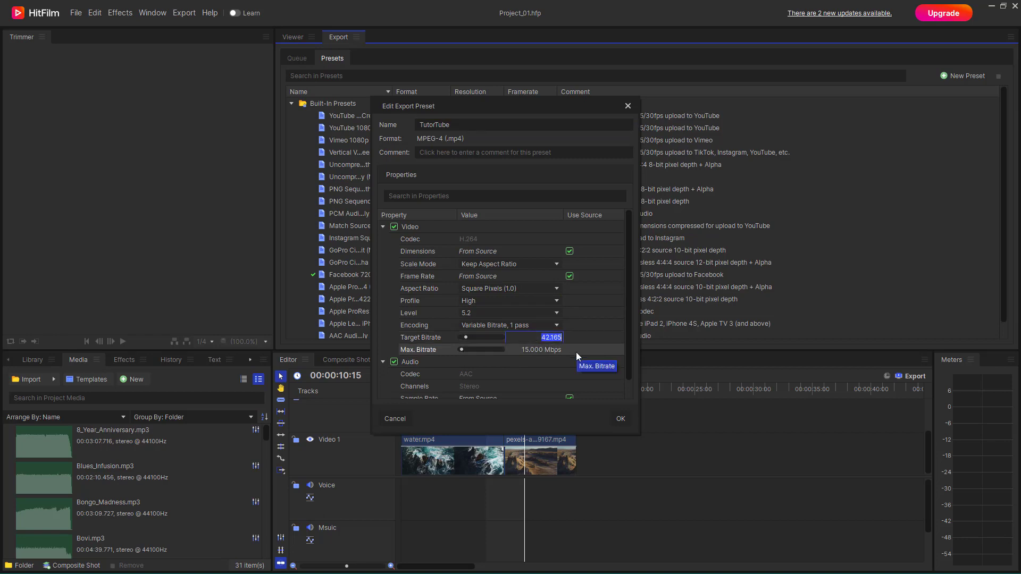
type("50")
key("Return")
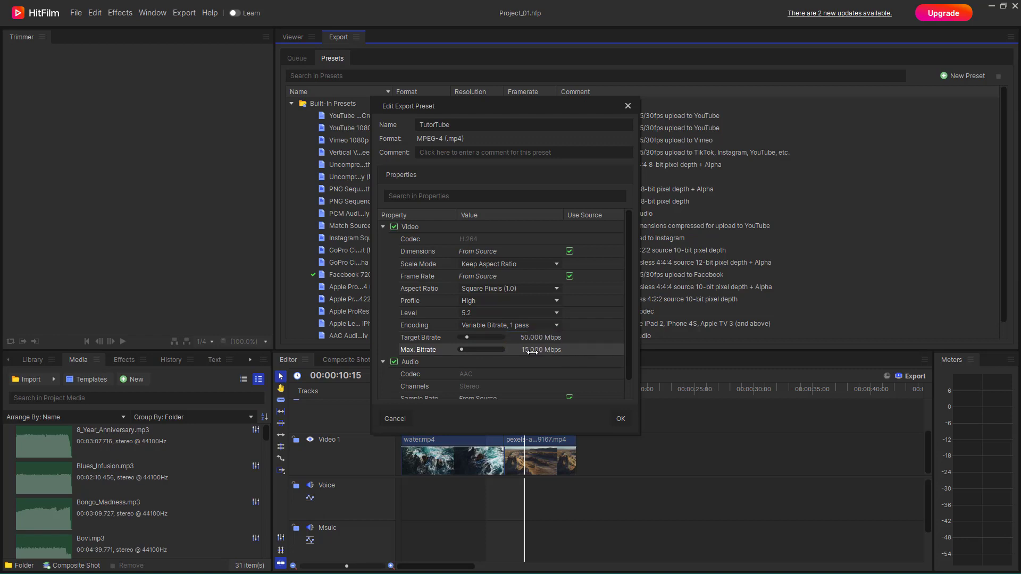
left_click(558, 350)
Set the video target bitrate to 20 Mbps and the maximum bitrate to 25 Mbps
key("shift+Tab")
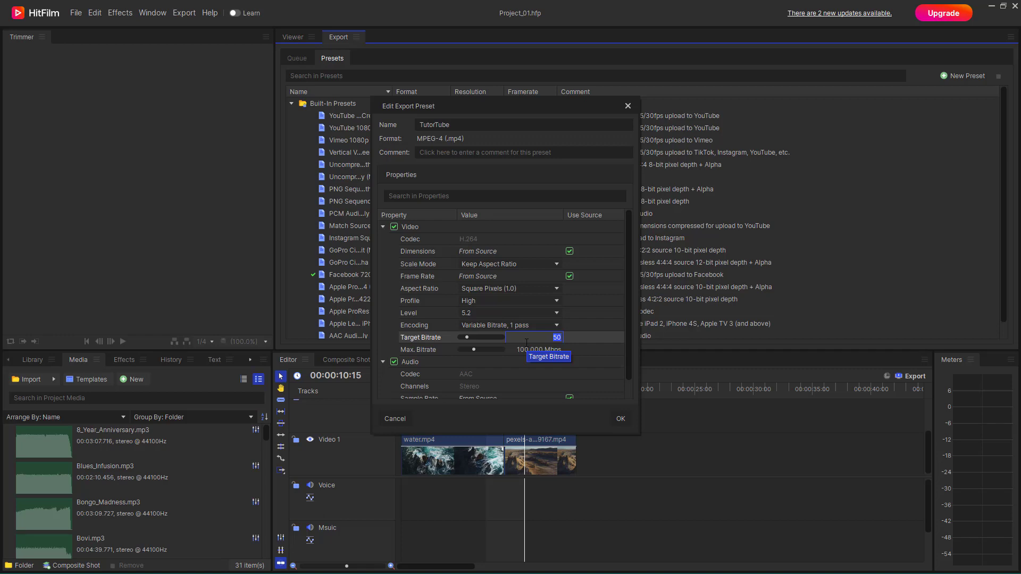
type("20.000 Mbps")
key("Tab")
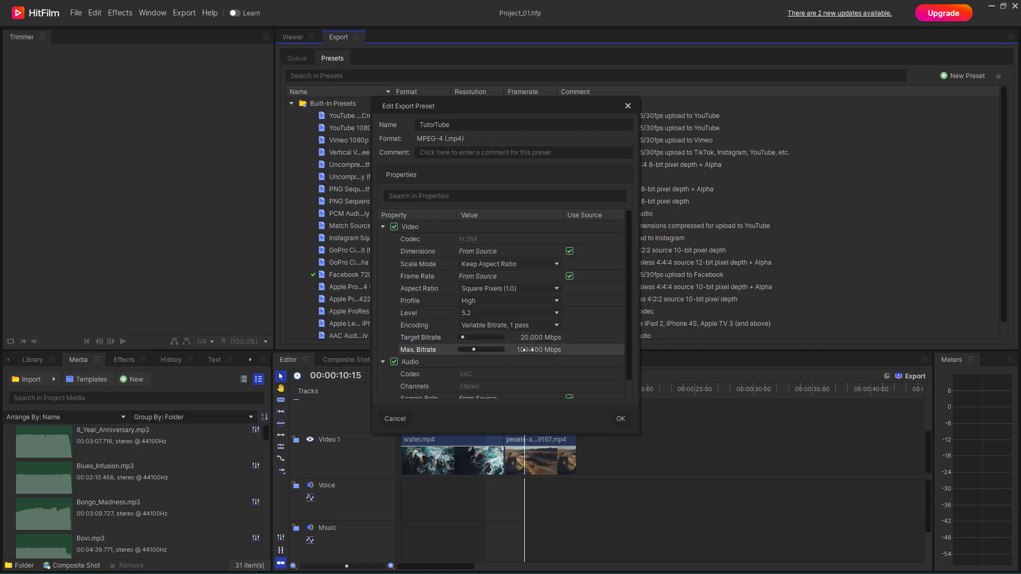
type("25")
key("Return")
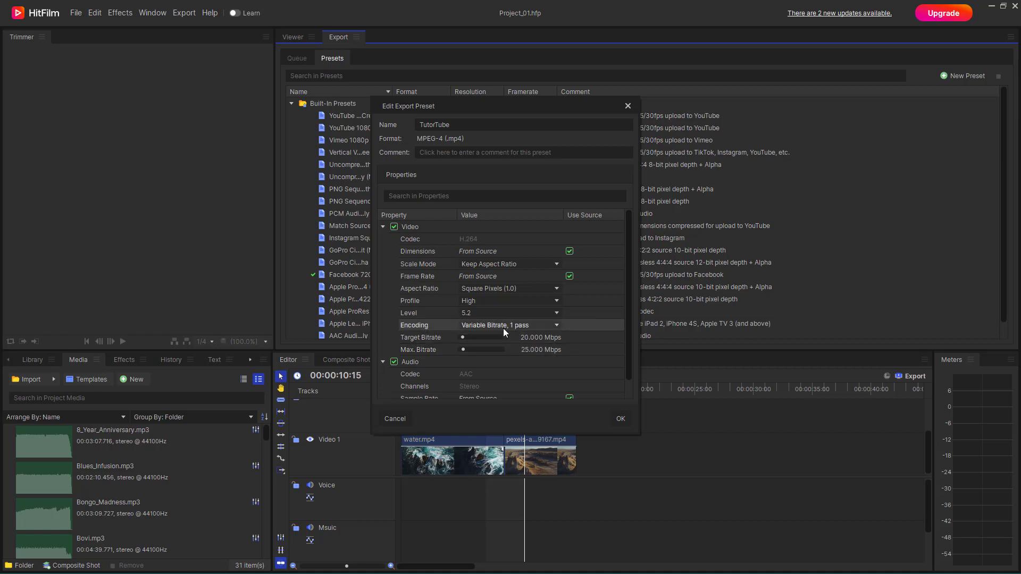
left_click(525, 326)
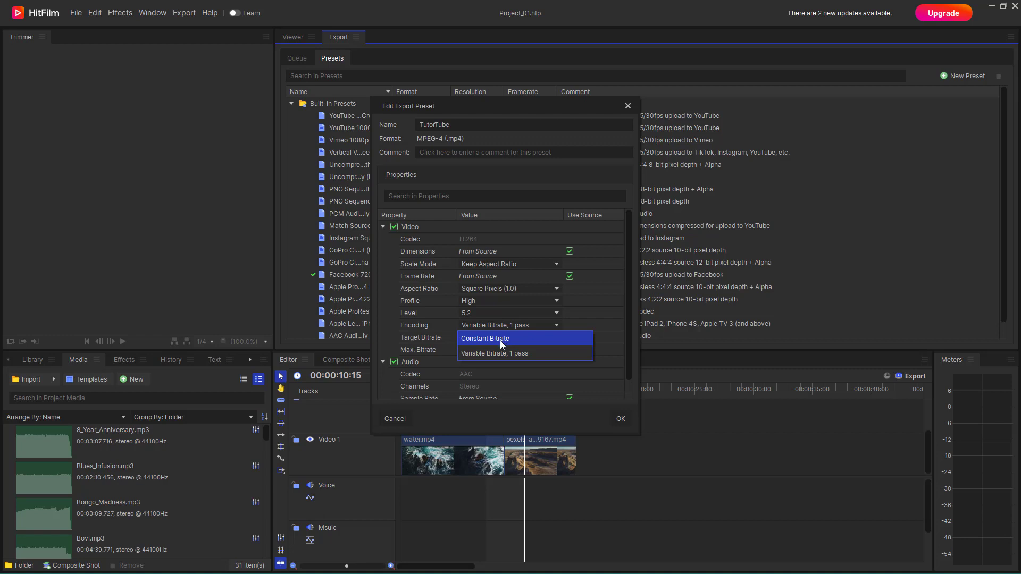
left_click(601, 317)
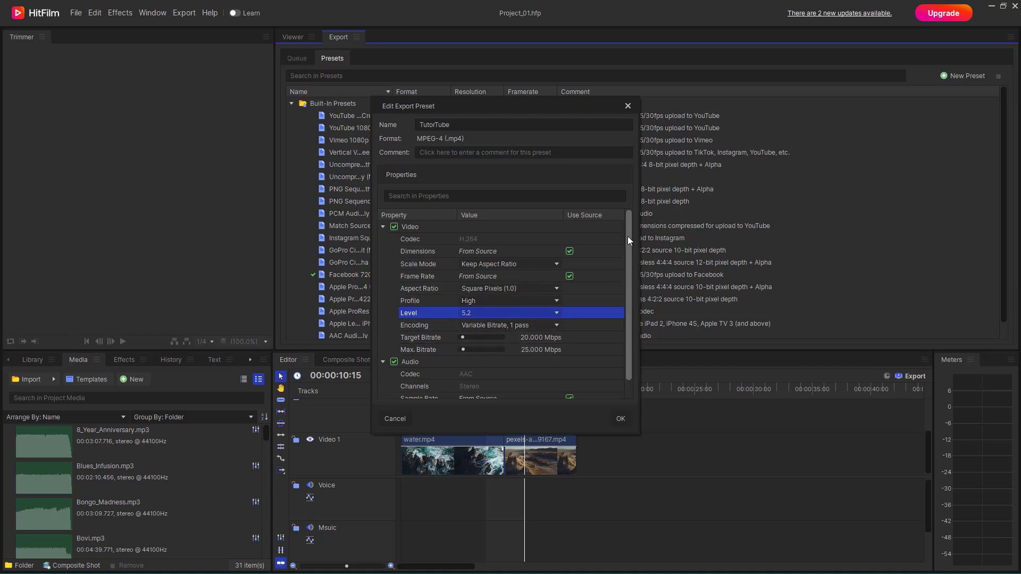
Set the audio bitrate to 192 Kbps and override the source sample rate with 48000 Hz
scroll(628, 237, "down", 1)
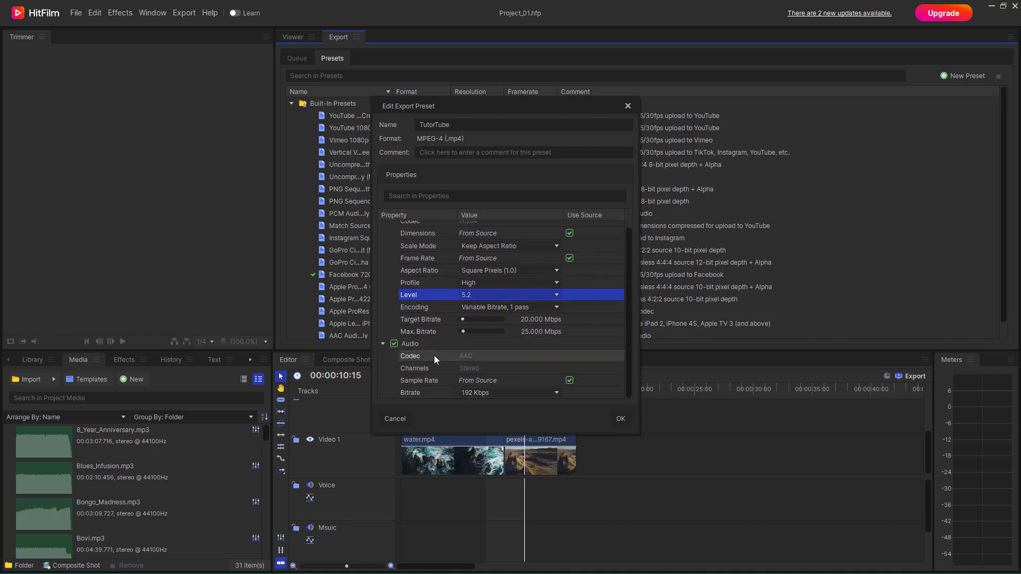
left_click(497, 393)
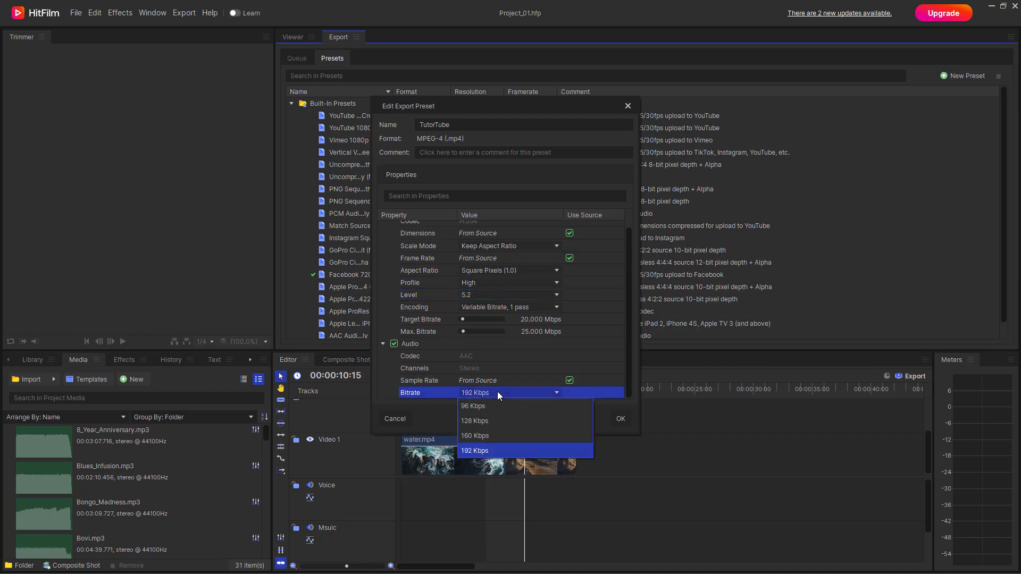
left_click(483, 451)
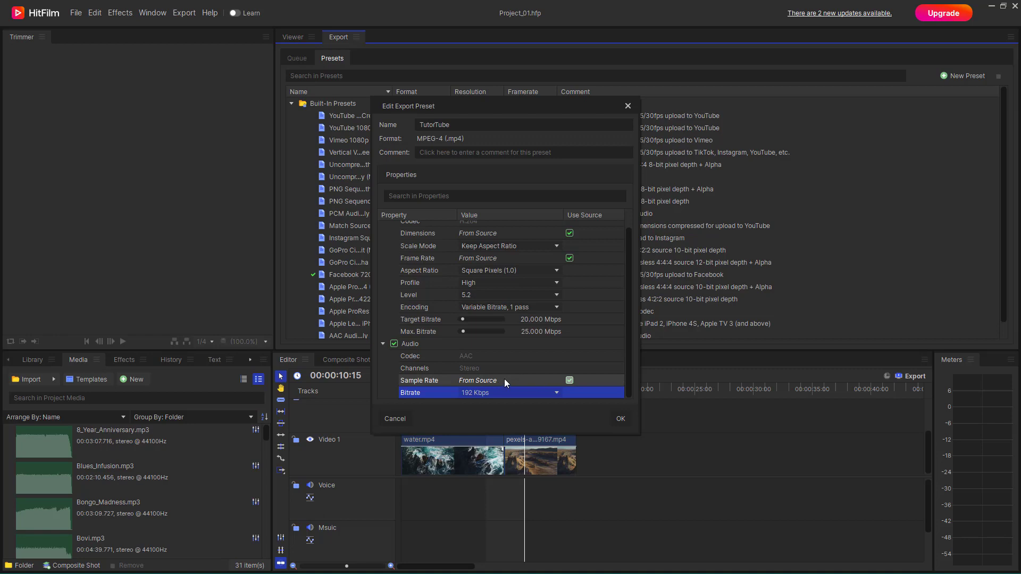
left_click(573, 380)
left_click(542, 382)
left_click(496, 409)
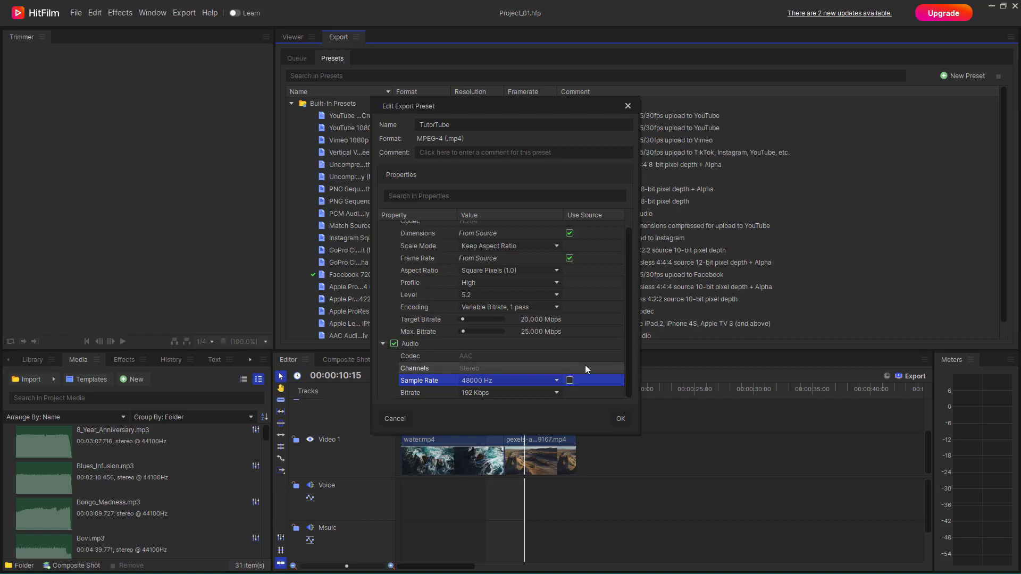
left_click(500, 366)
left_click(500, 357)
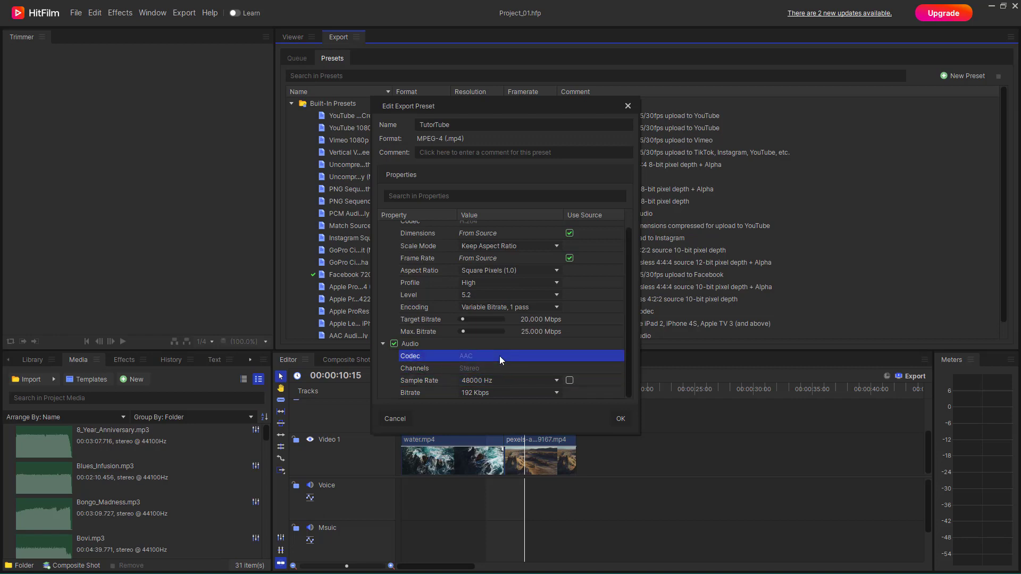
scroll(499, 357, "up", 1)
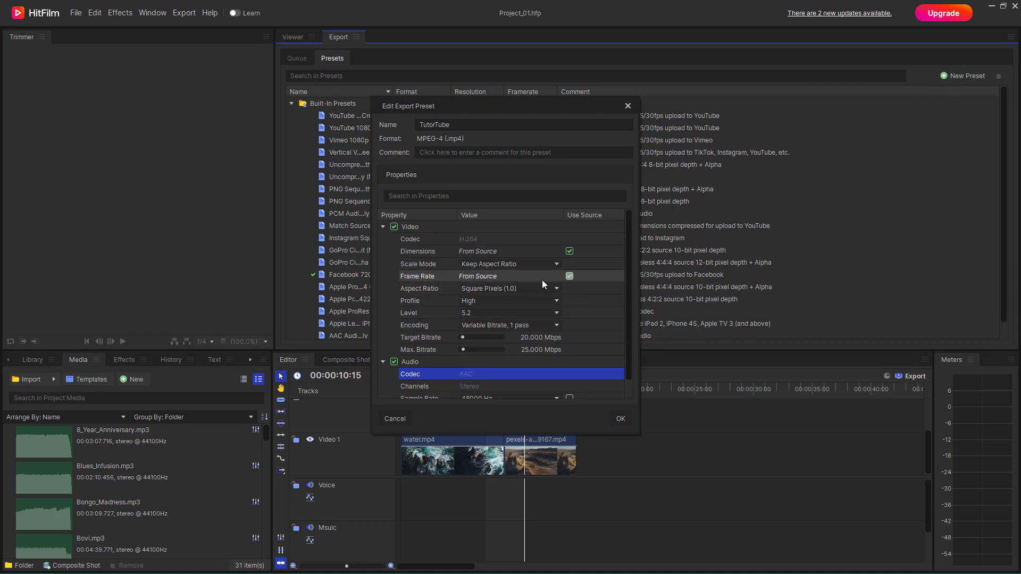
scroll(501, 358, "down", 1)
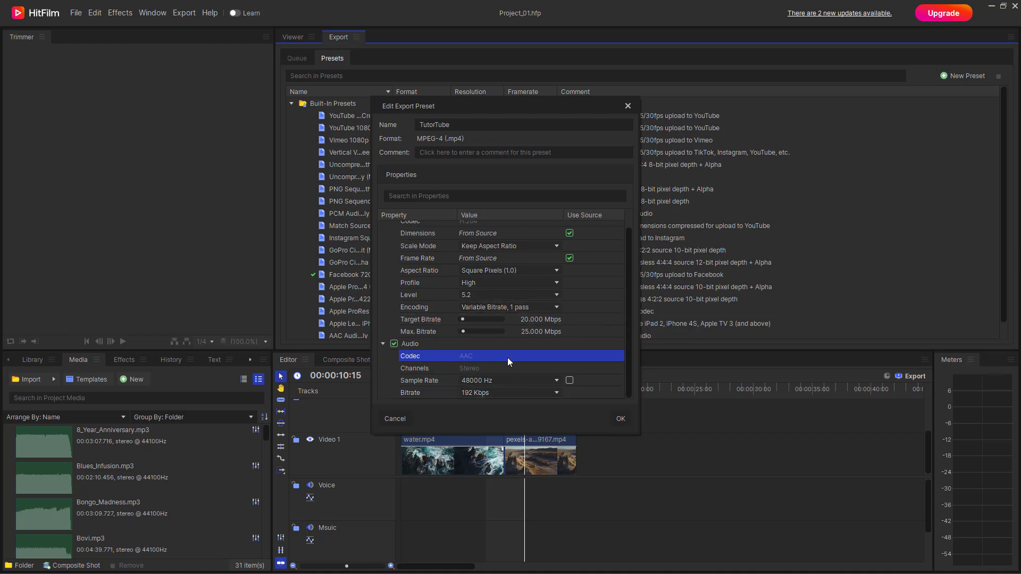
scroll(507, 356, "up", 1)
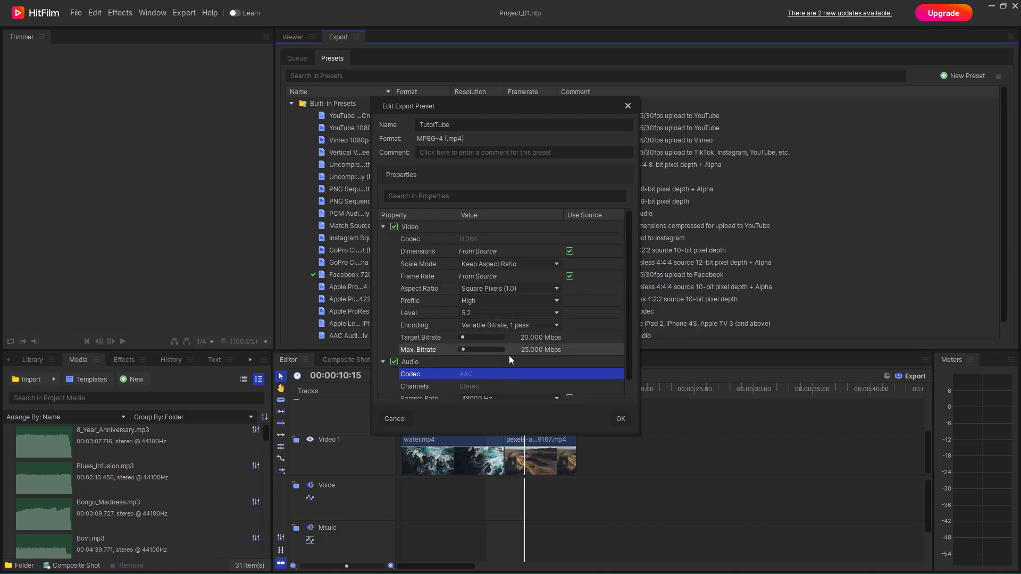
left_click(480, 238)
Stop taking the video dimensions from the source and set the width to 720
left_click(497, 251)
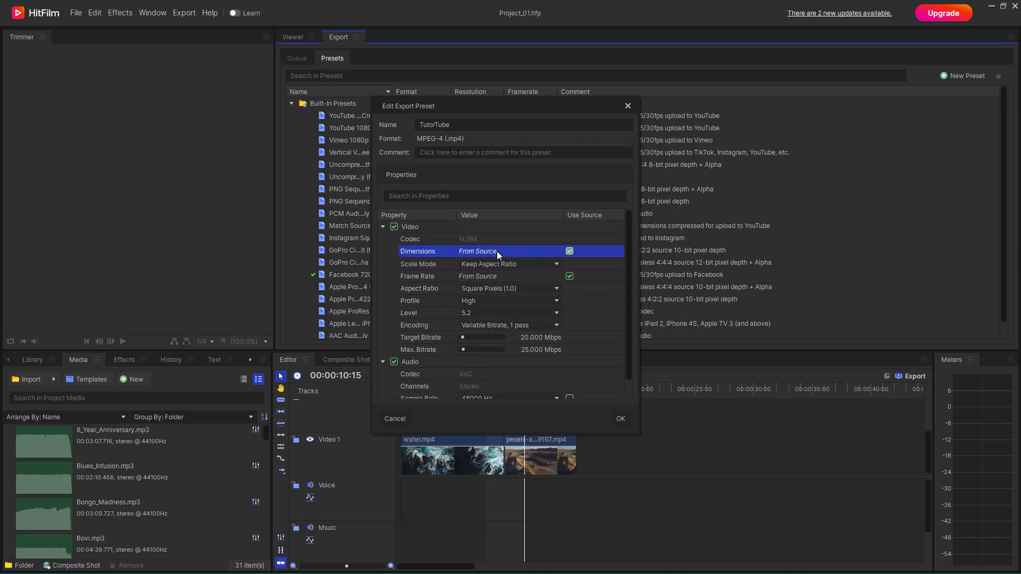
left_click(569, 251)
left_click(466, 252)
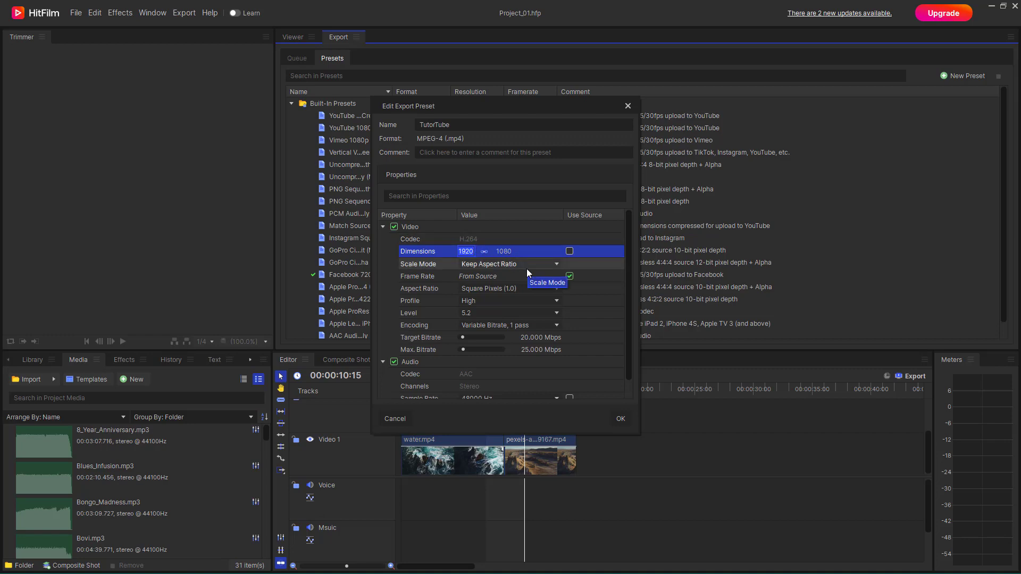
type("720")
left_click(510, 250)
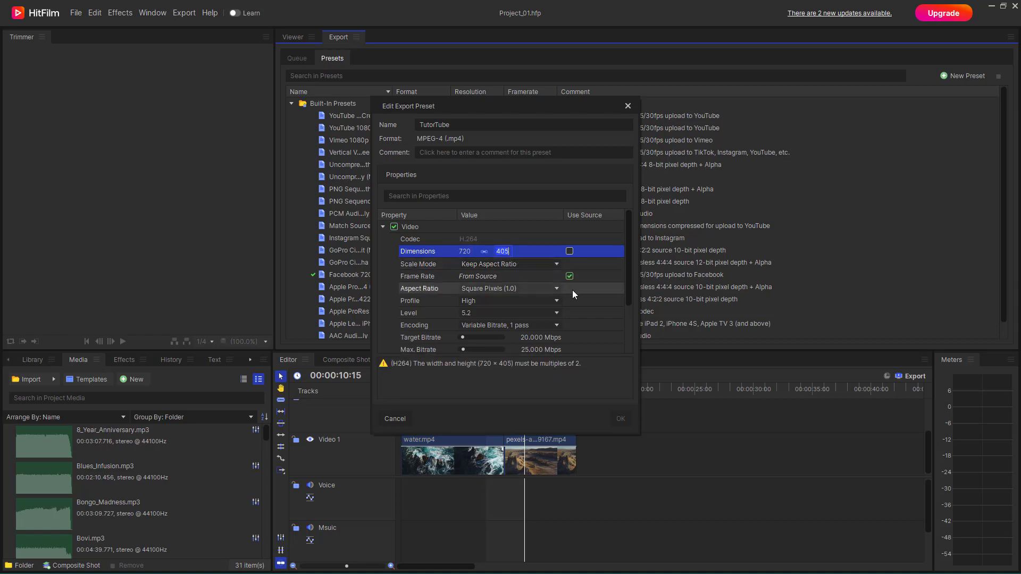
Unlink the video width and height and set the height to 480
left_click(510, 251)
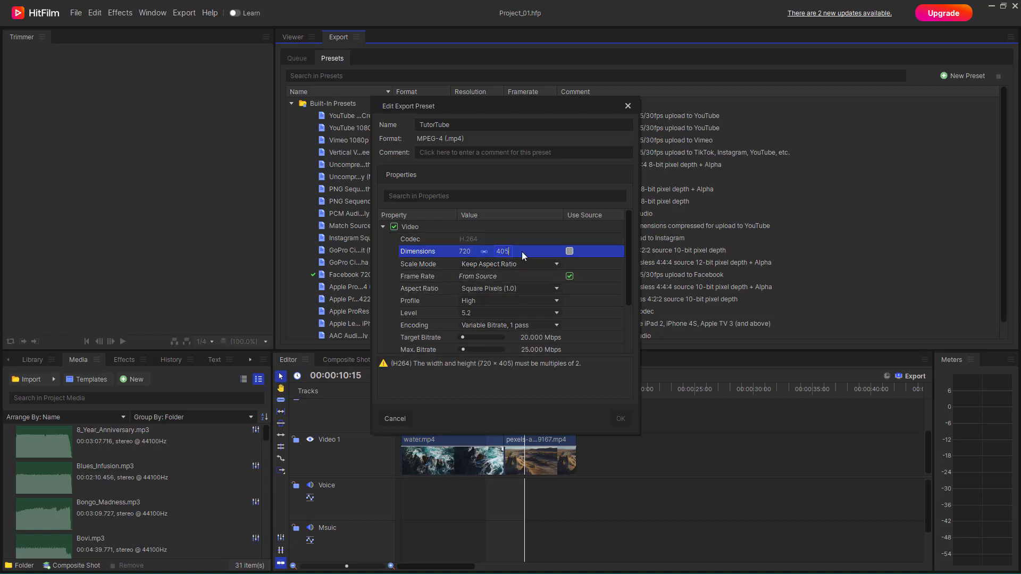
left_click(511, 251)
left_click(484, 252)
left_click(509, 251)
left_click(512, 251)
left_click(506, 251)
left_click(468, 252)
left_click(506, 251)
left_click(540, 238)
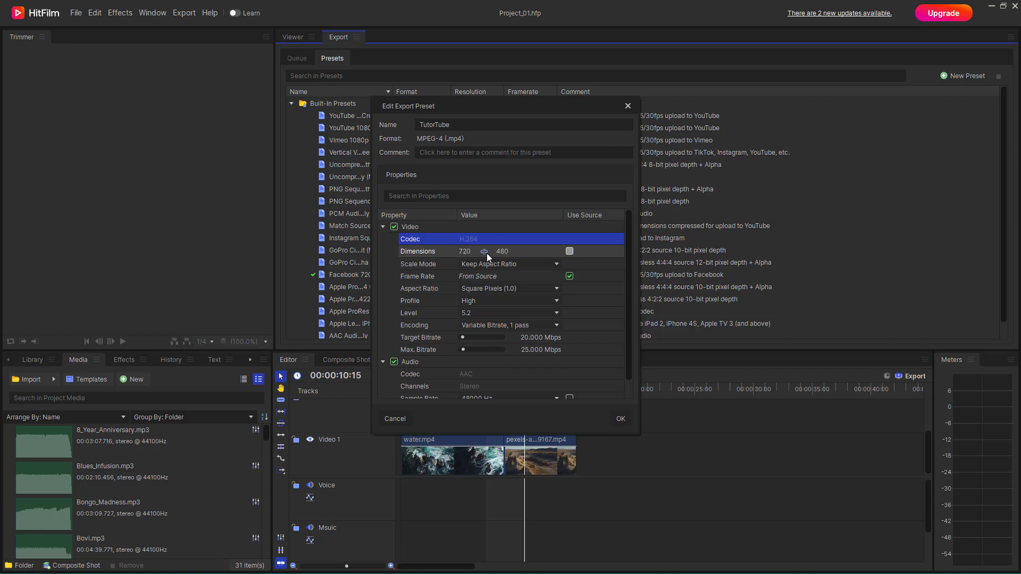
Try the scale mode Keep Aspect Ratio By Expanding, and settle on Center
left_click(522, 264)
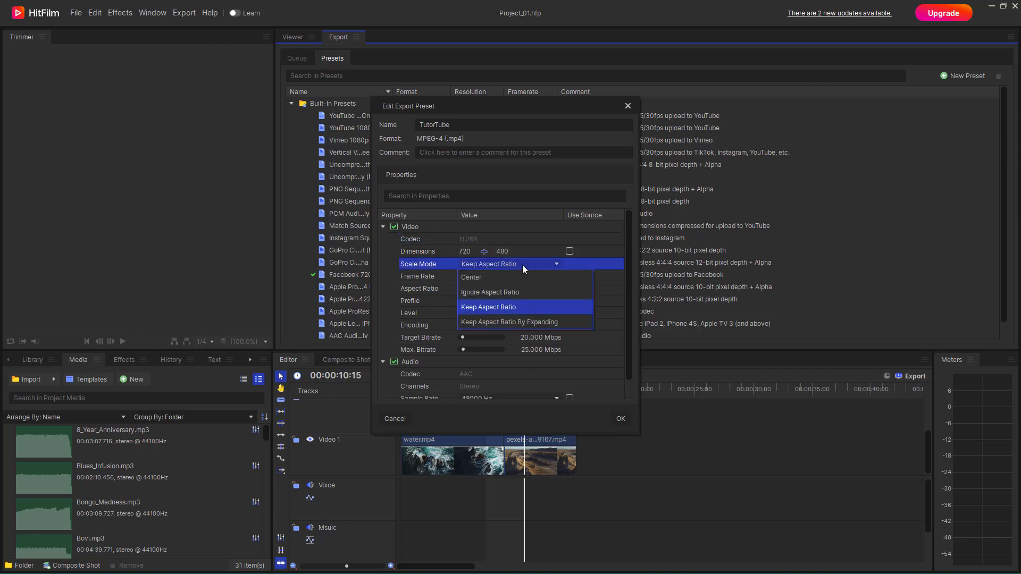
left_click(506, 321)
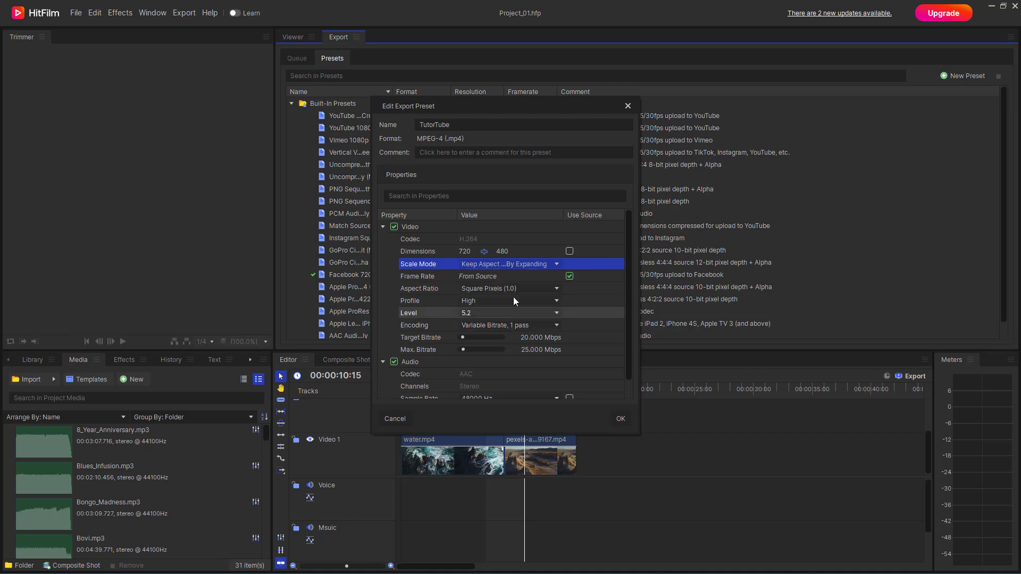
left_click(515, 263)
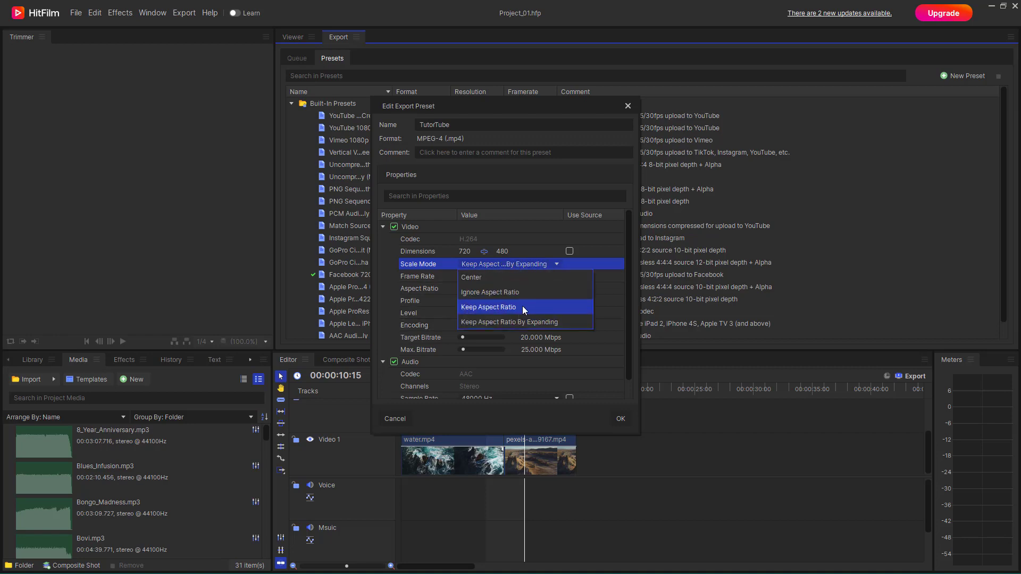
left_click(528, 276)
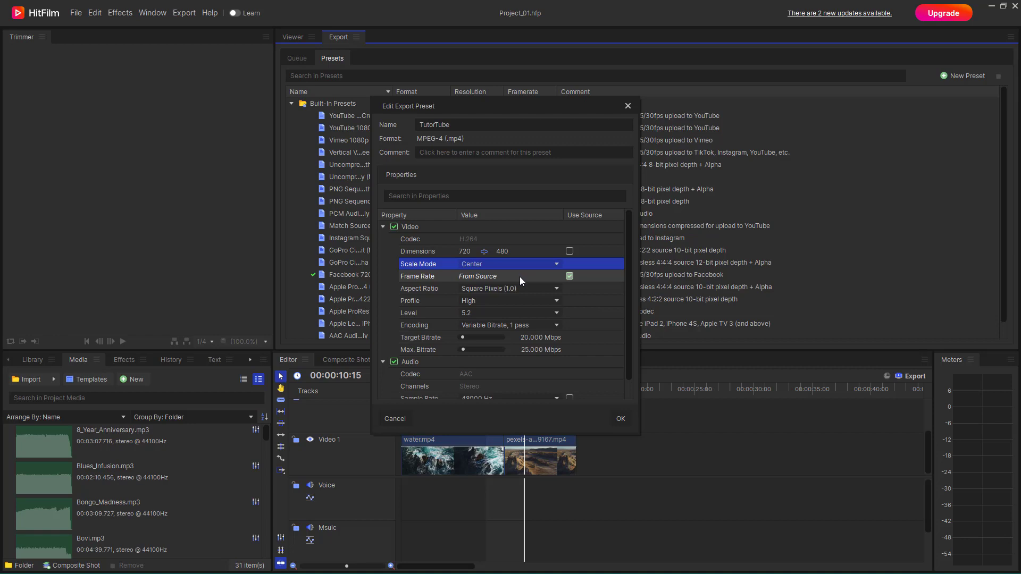
Stop taking the frame rate from the source and set a custom frame rate of 8
left_click(569, 276)
left_click(556, 276)
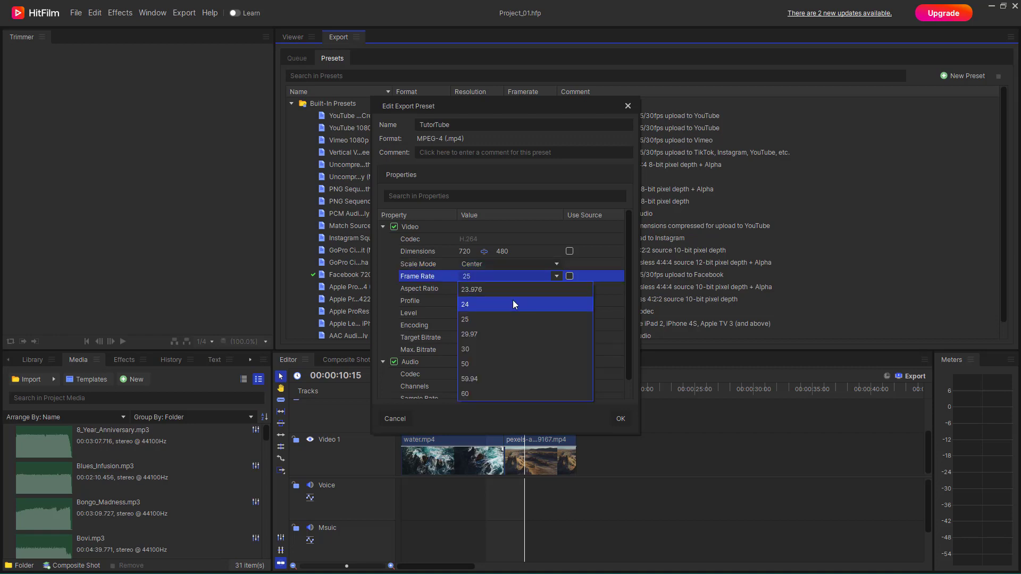
left_click(496, 279)
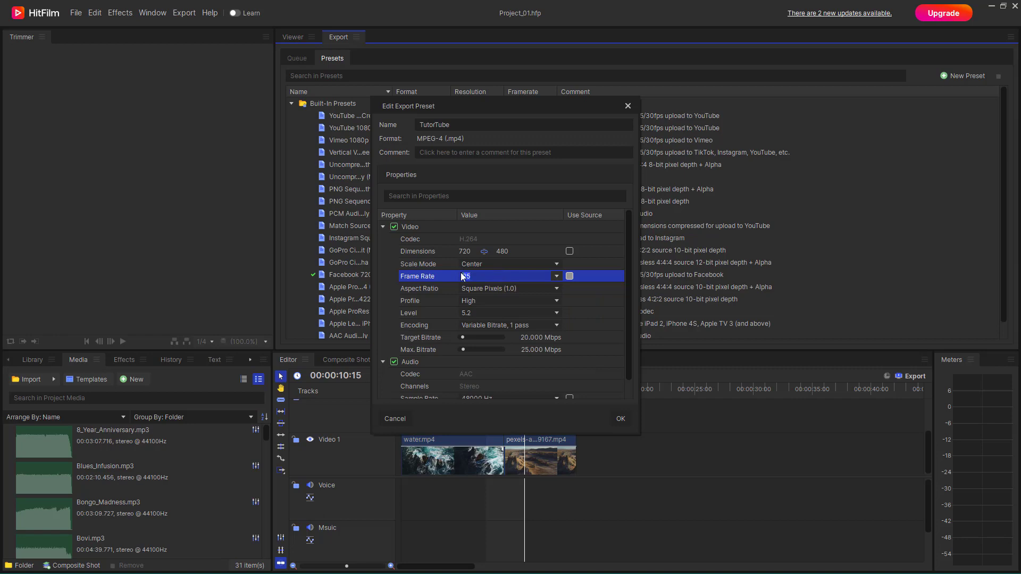
type("12")
left_click_drag(482, 275, 438, 275)
type("8")
left_click(567, 229)
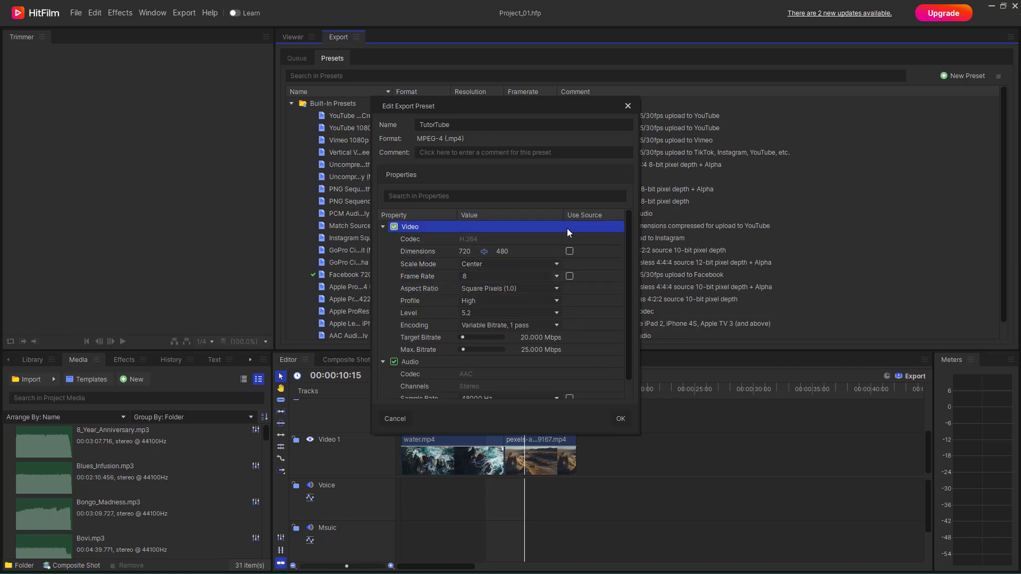
Review the TutorTube preset's properties and save the preset
scroll(563, 318, "down", 2)
scroll(561, 323, "up", 2)
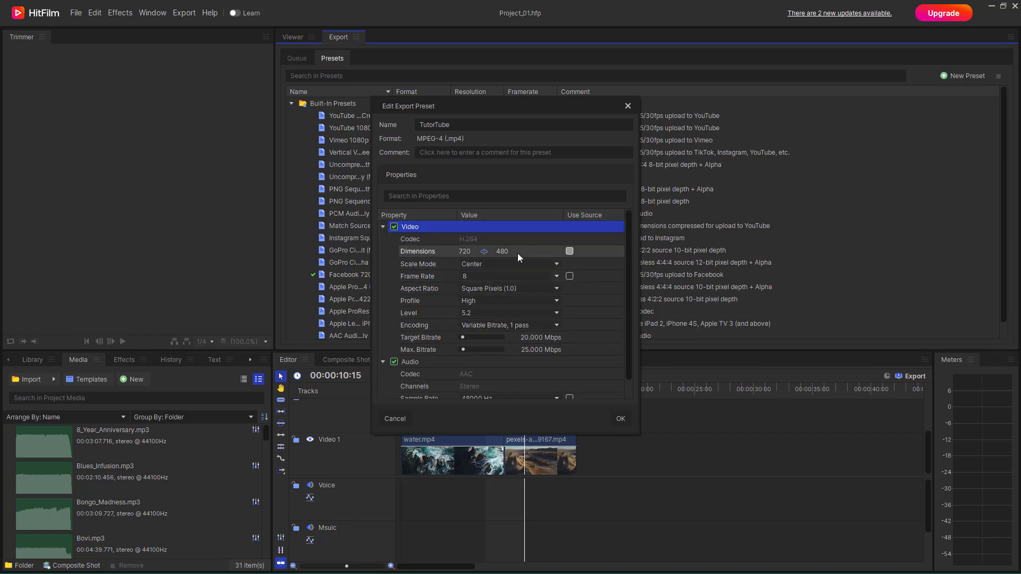
left_click(620, 420)
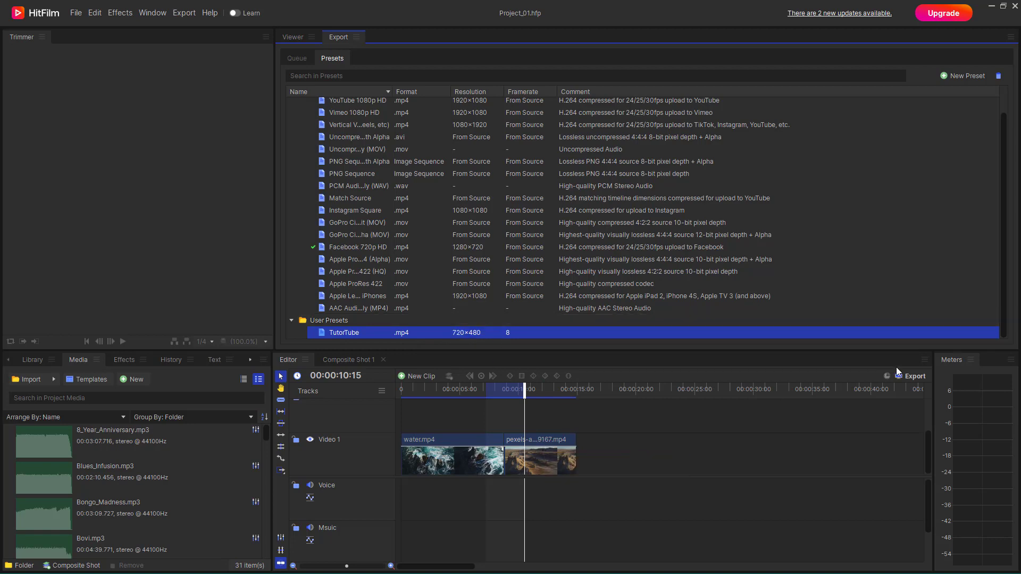
Add the Editor timeline to the export queue and assign the TutorTube preset to its task
left_click(907, 379)
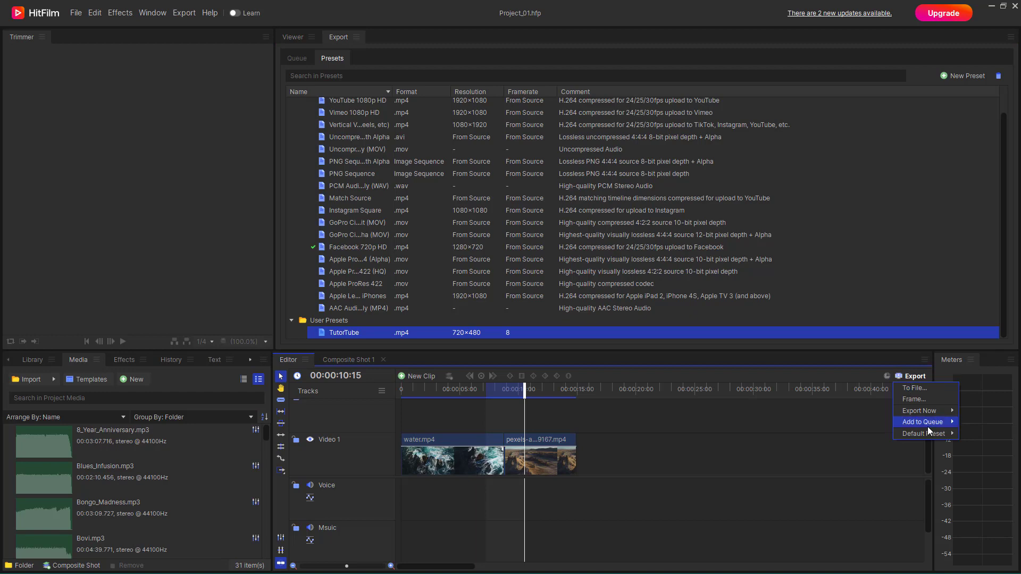
mouse_move(947, 422)
left_click(989, 423)
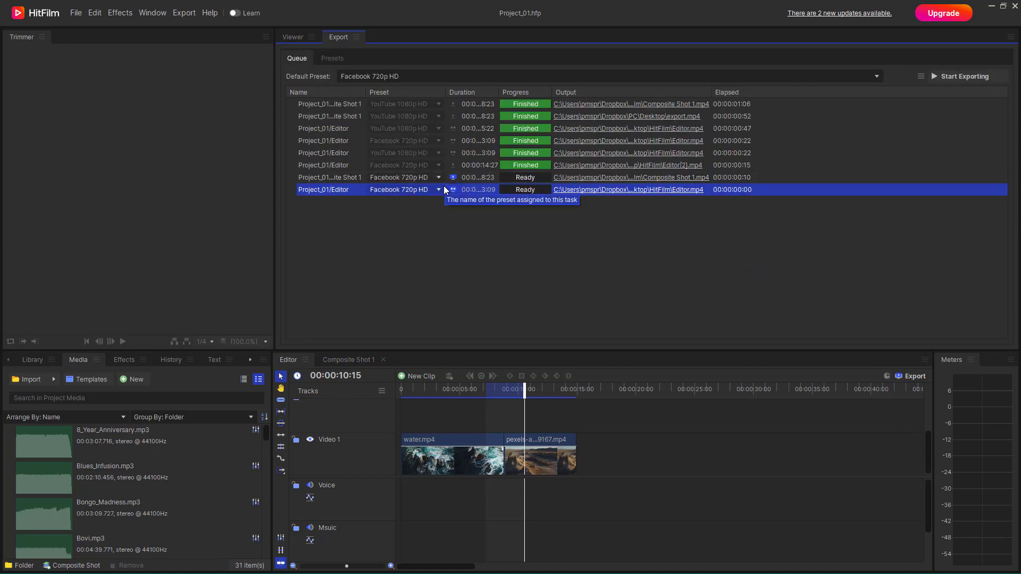
left_click(439, 190)
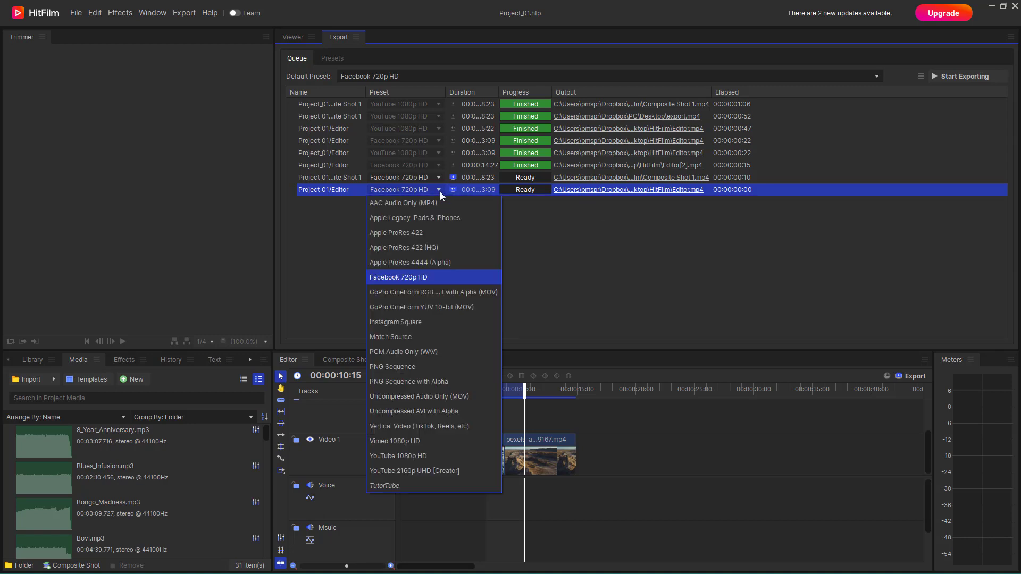
left_click(391, 487)
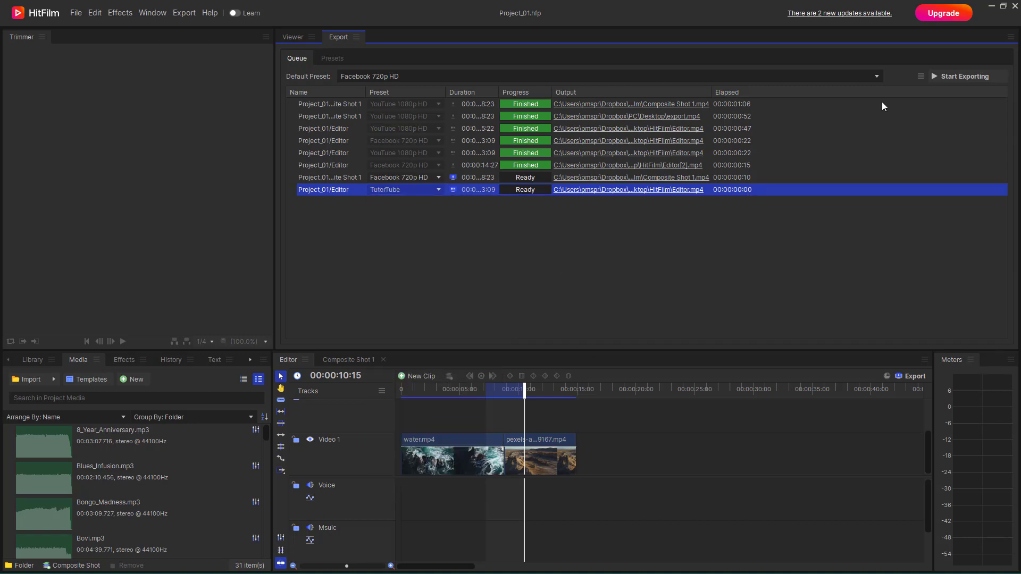
Start exporting the queue and suspend it during the Composite Shot 1 task
left_click(946, 81)
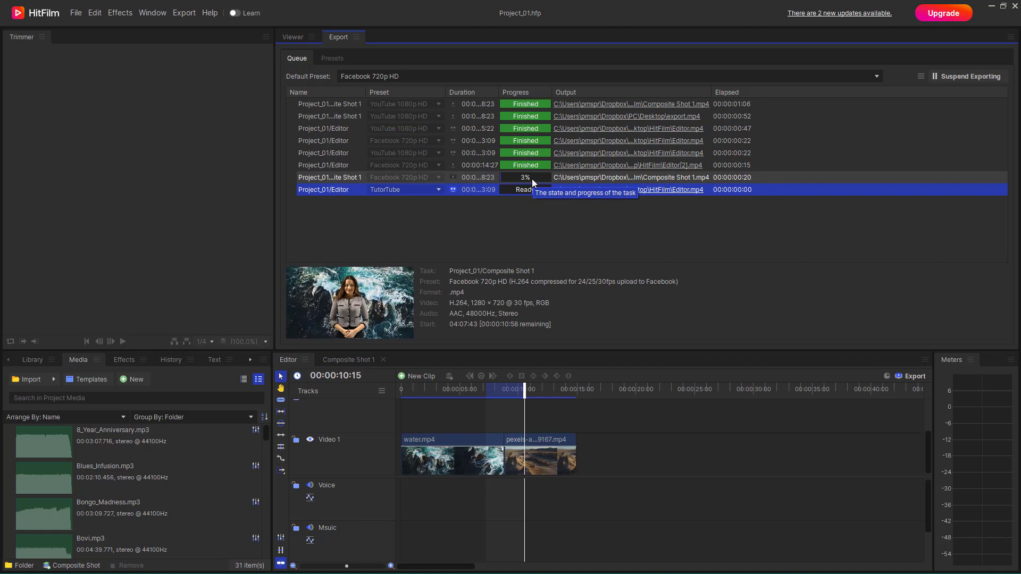
left_click(532, 179)
left_click(959, 79)
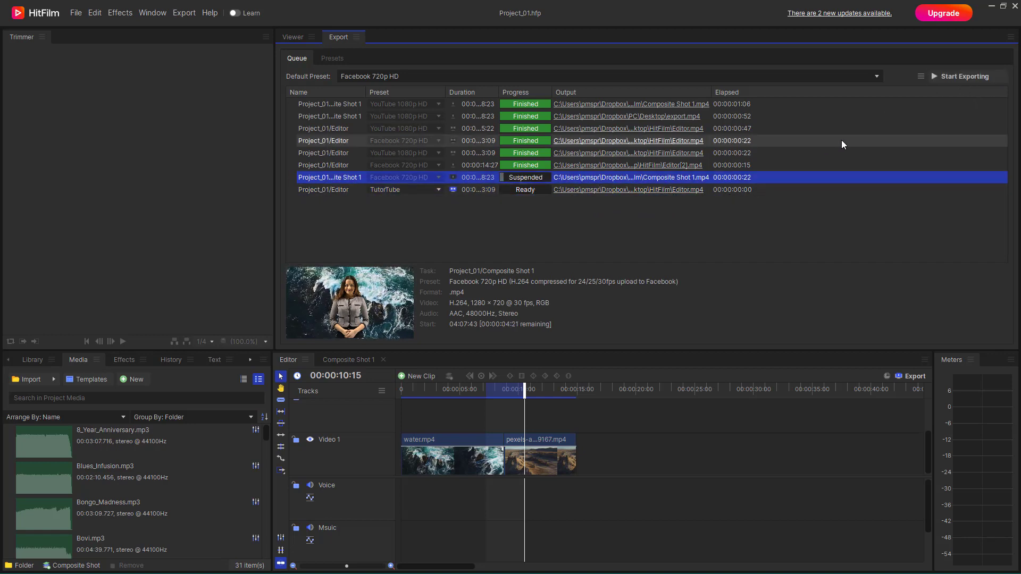
Remove the unfinished Composite Shot 1 task from the queue and start exporting the remaining Editor task
right_click(522, 178)
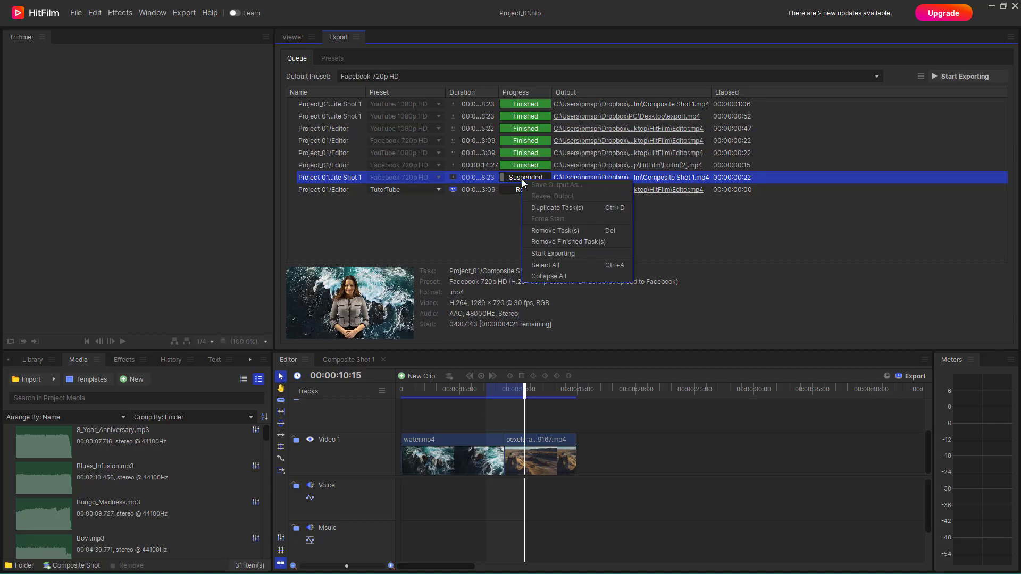
left_click(583, 234)
left_click(586, 319)
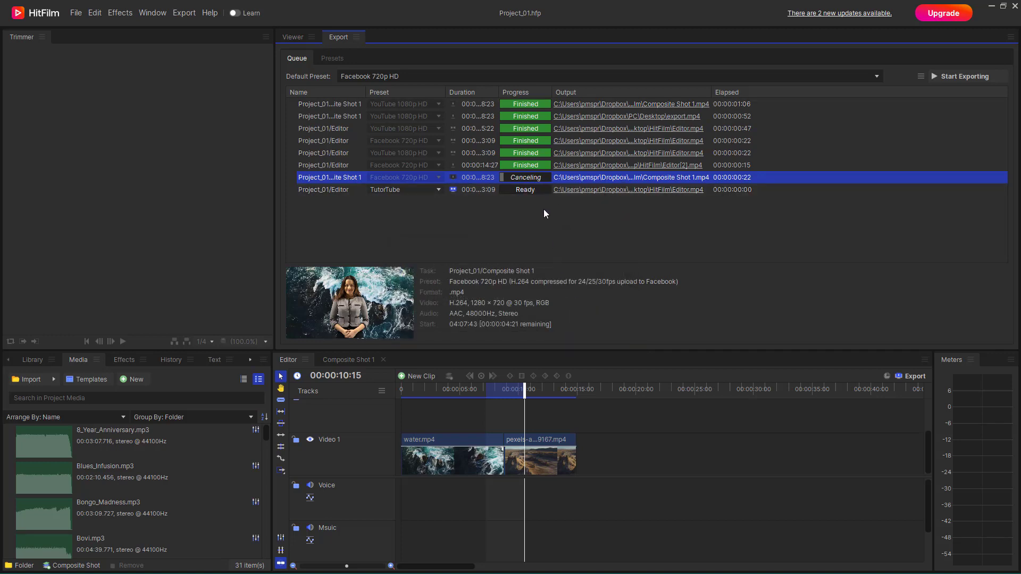
left_click(530, 178)
left_click(938, 76)
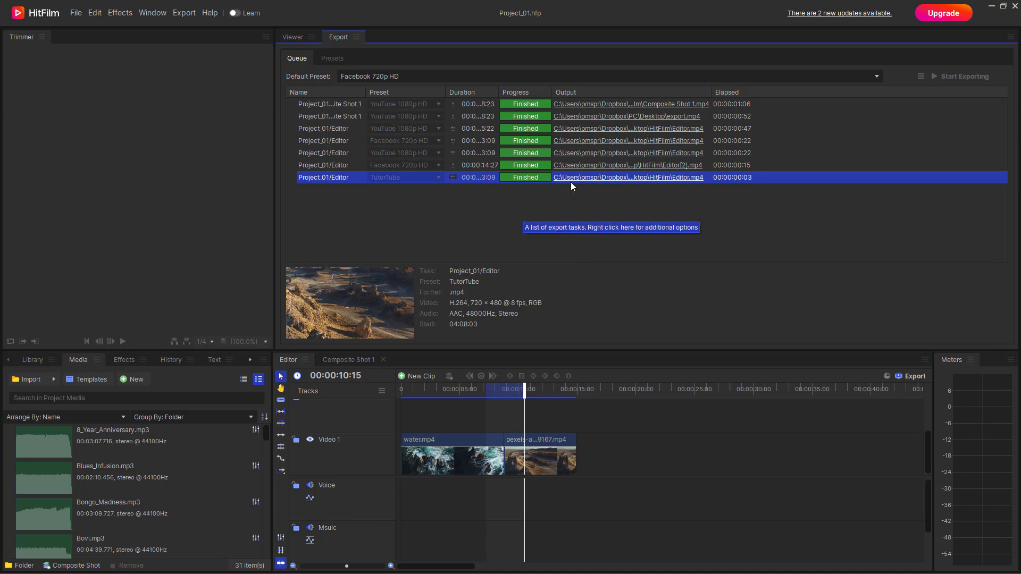
Open the exported Editor.mp4 from its output folder to check the playback, and close the player and folder
left_click(615, 178)
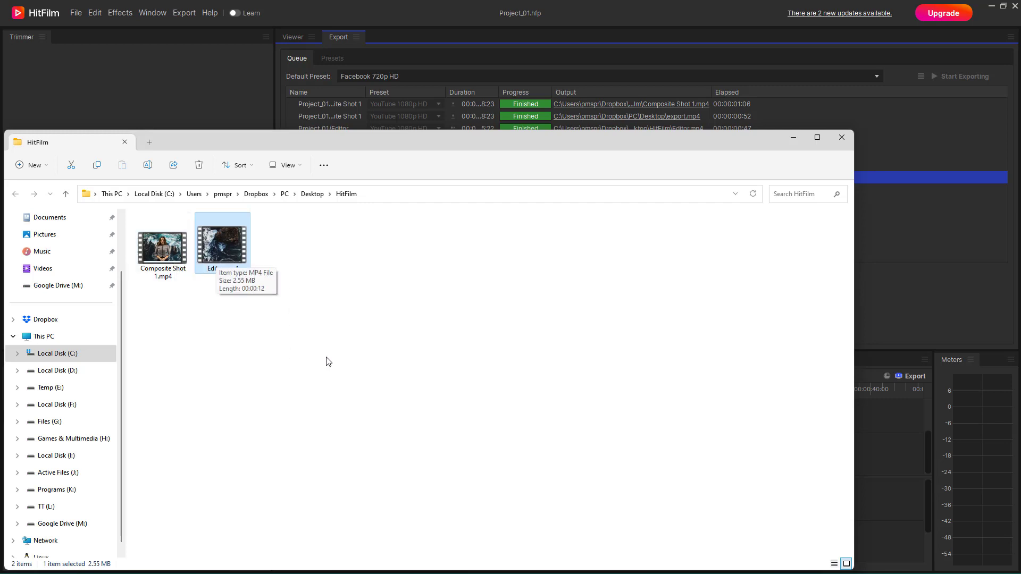
left_click_drag(426, 140, 563, 243)
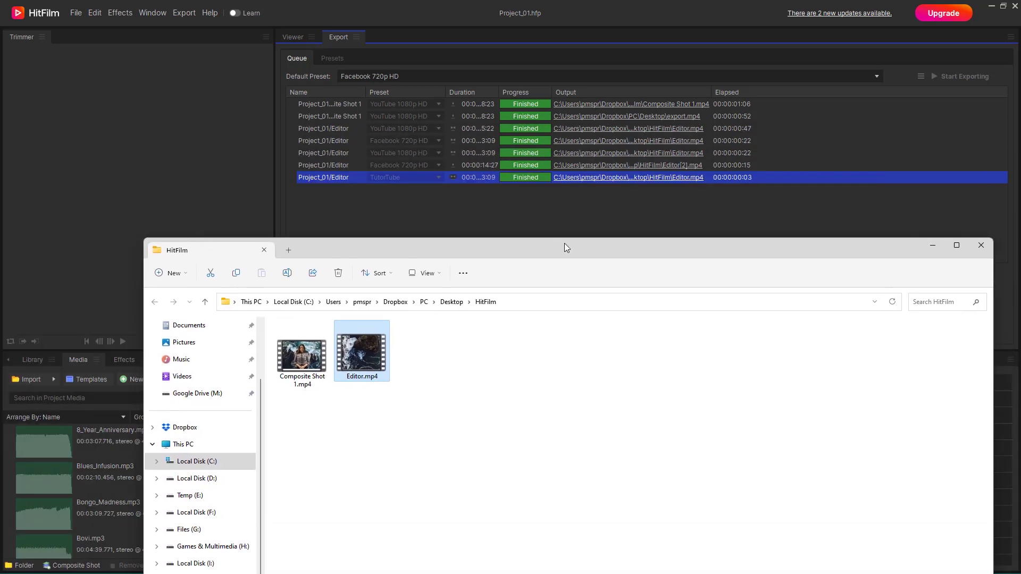
double_click(362, 350)
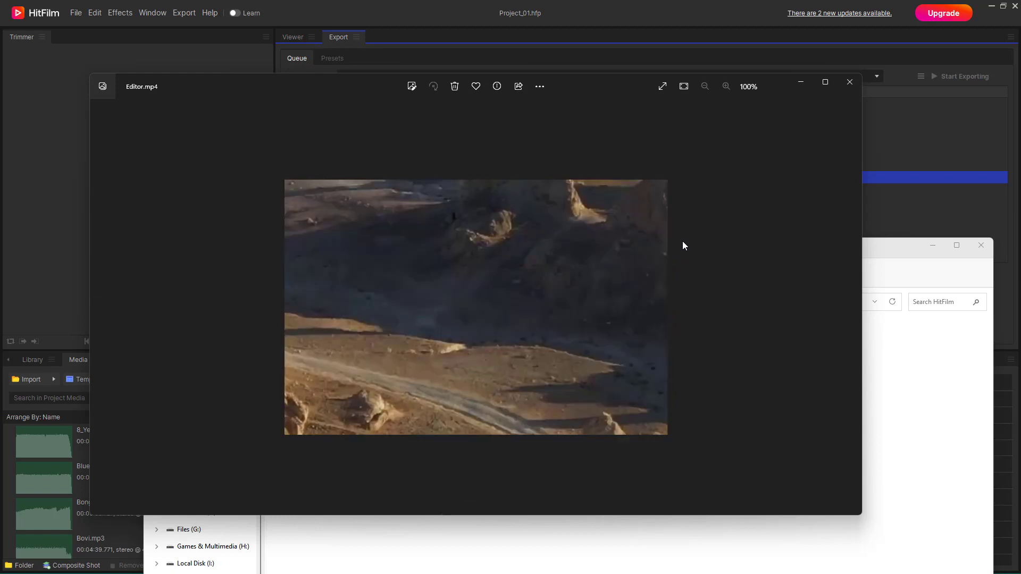
left_click(850, 82)
left_click(981, 246)
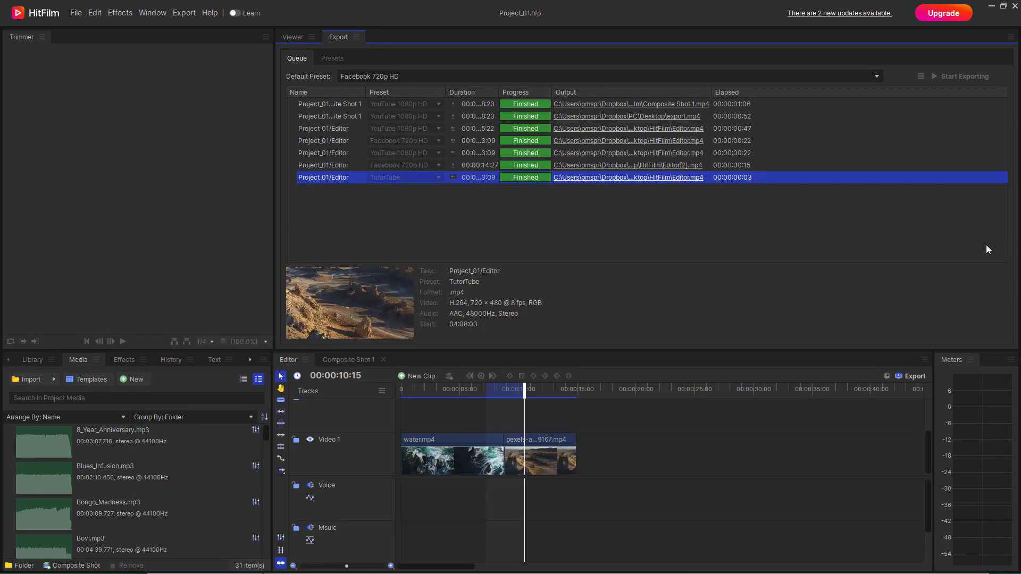